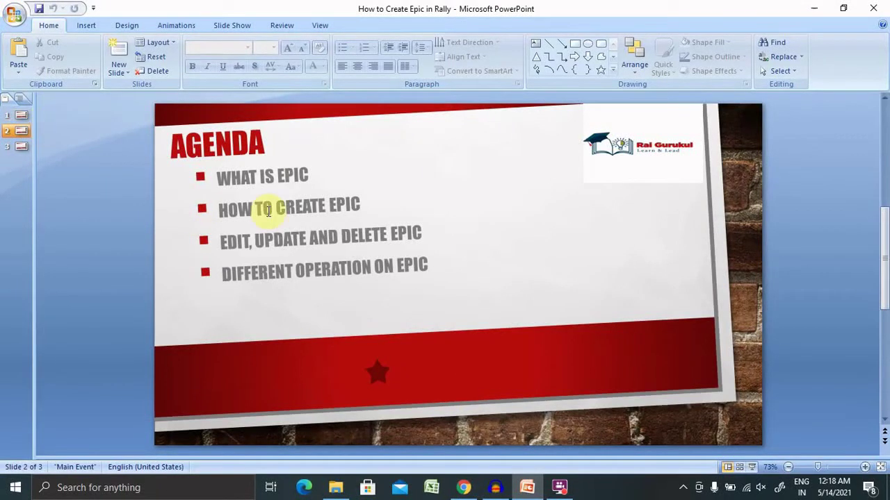
Step: Show the presentation's title slide, then return to the Agenda slide
click(20, 116)
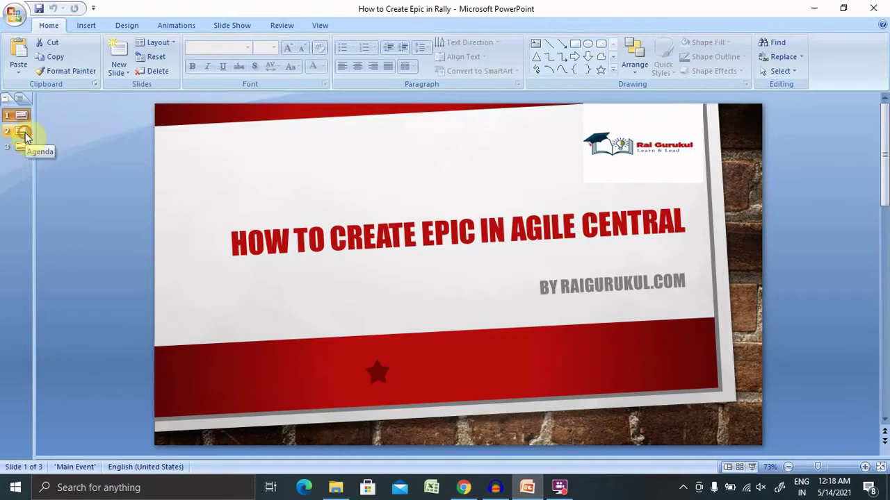
click(23, 132)
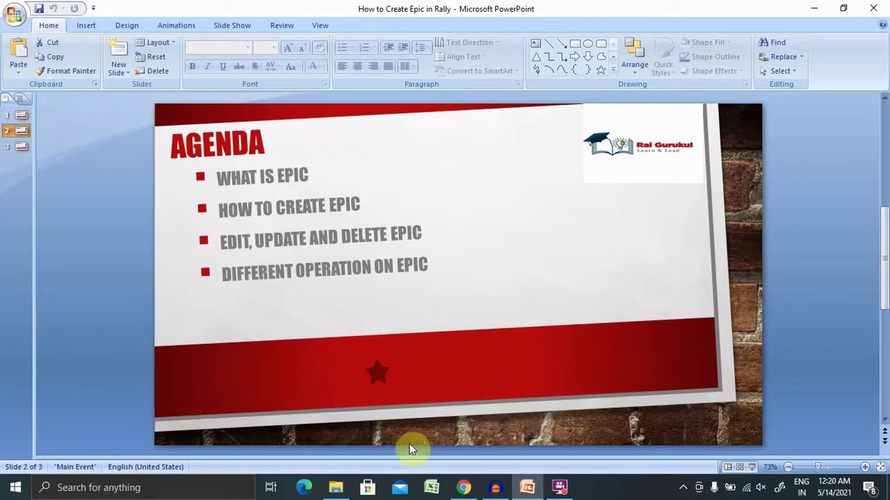
Step: Switch to Rally in Chrome, view the dashboard, and set the Portfolio Items page to the Portfolio Item Epic type
click(463, 488)
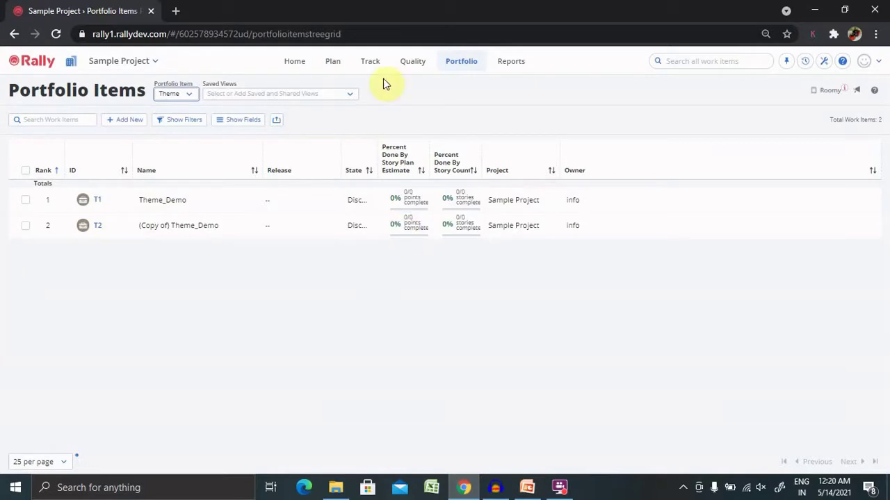
mouse_move(304, 72)
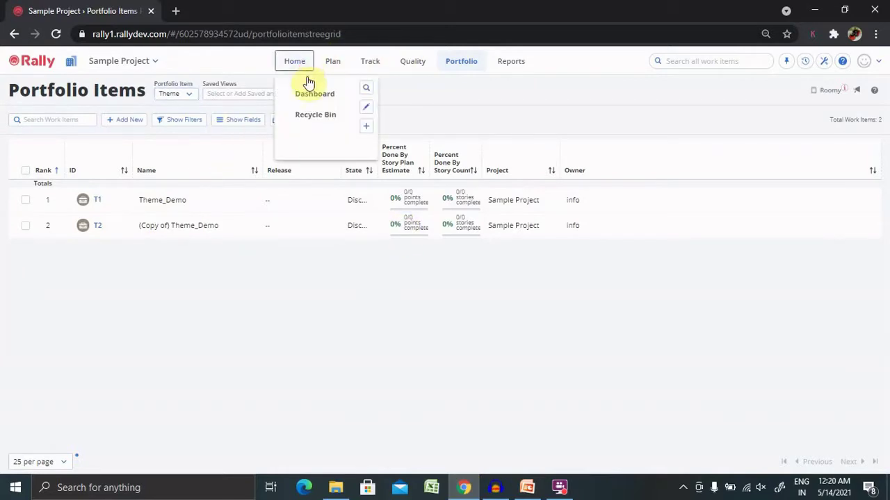
click(312, 95)
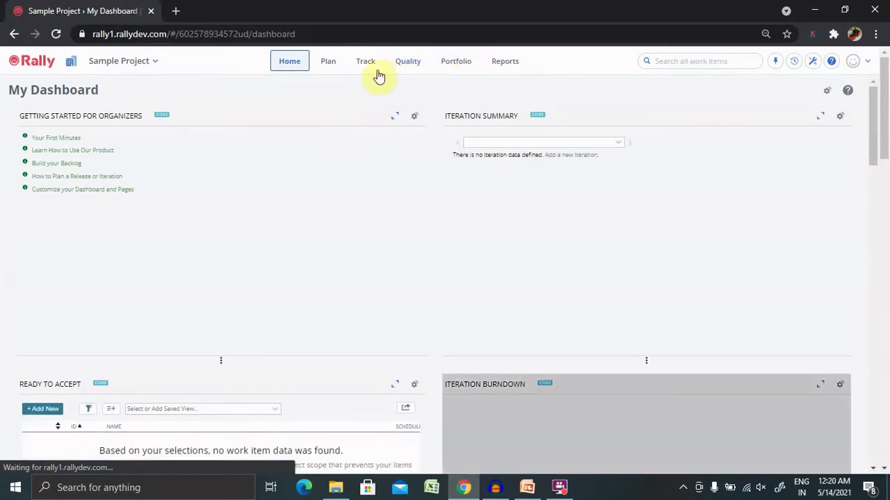
mouse_move(461, 66)
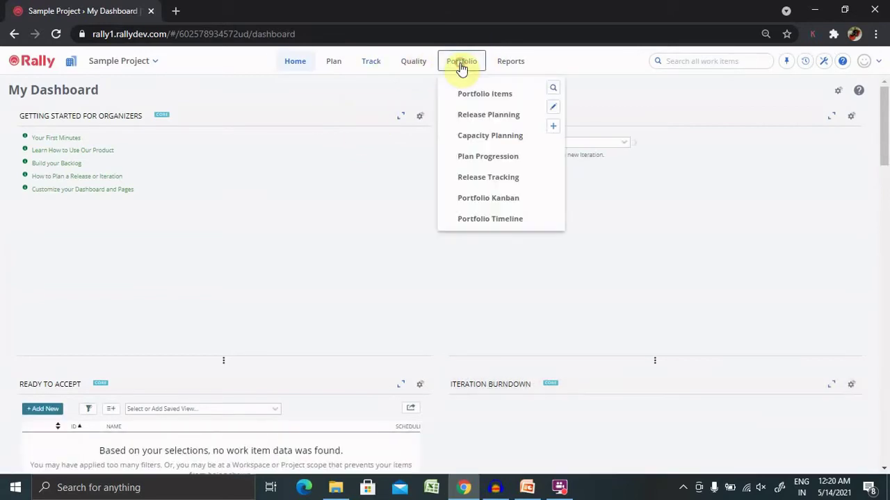
click(486, 95)
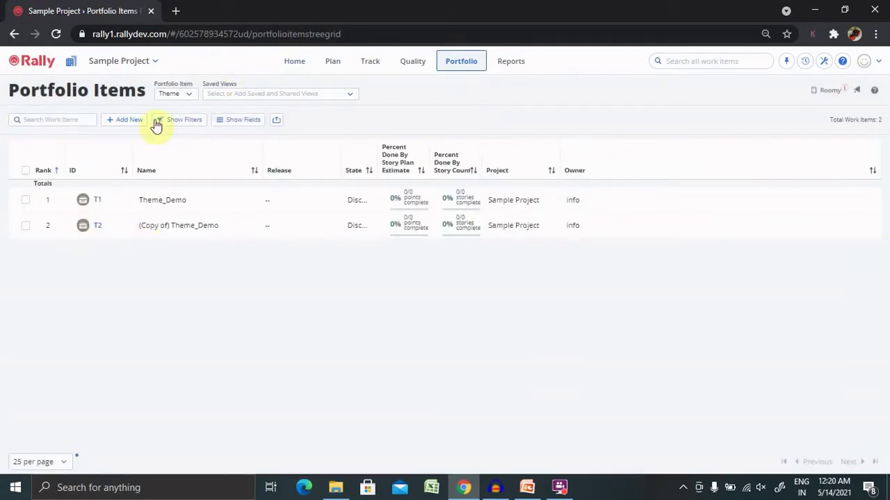
click(187, 95)
click(189, 109)
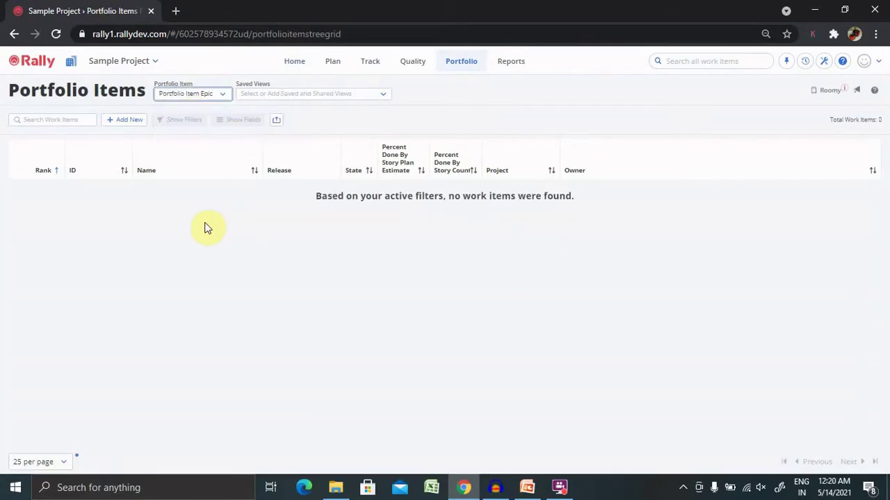
Step: Add a new epic named Epic_Demo to Sample Project without further details
click(132, 124)
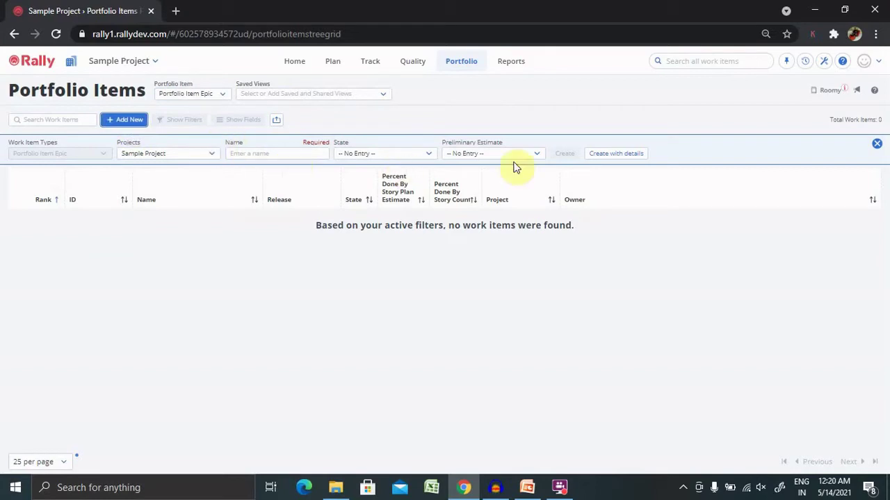
click(273, 149)
click(255, 148)
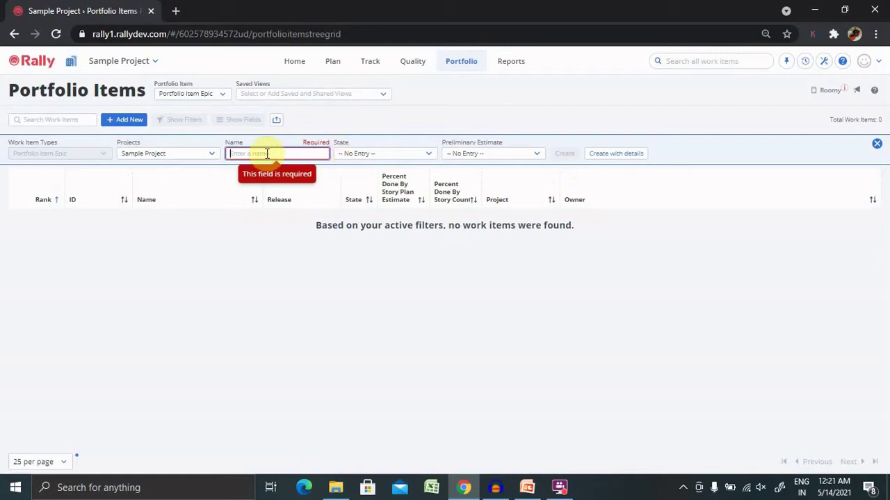
text(Epic_De)
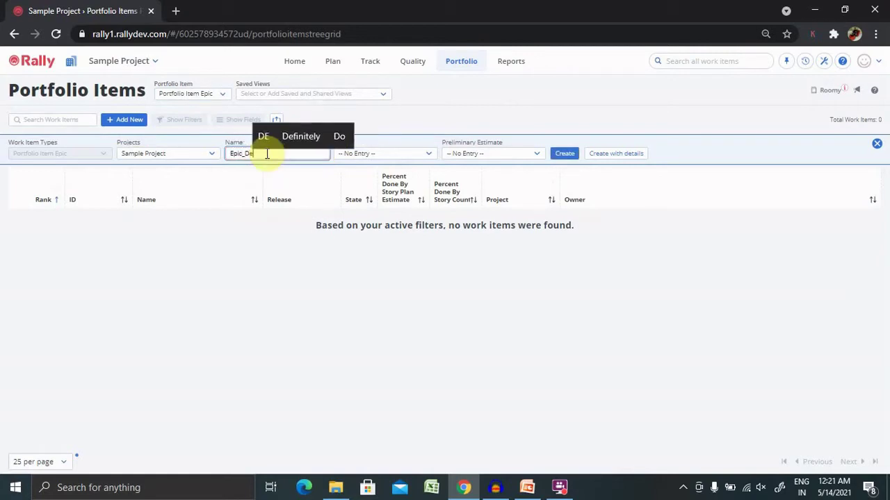
text(mo)
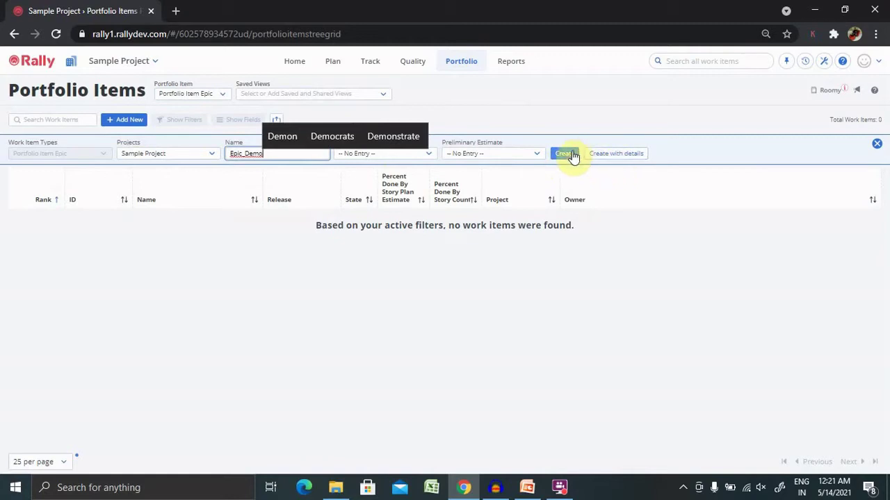
click(573, 153)
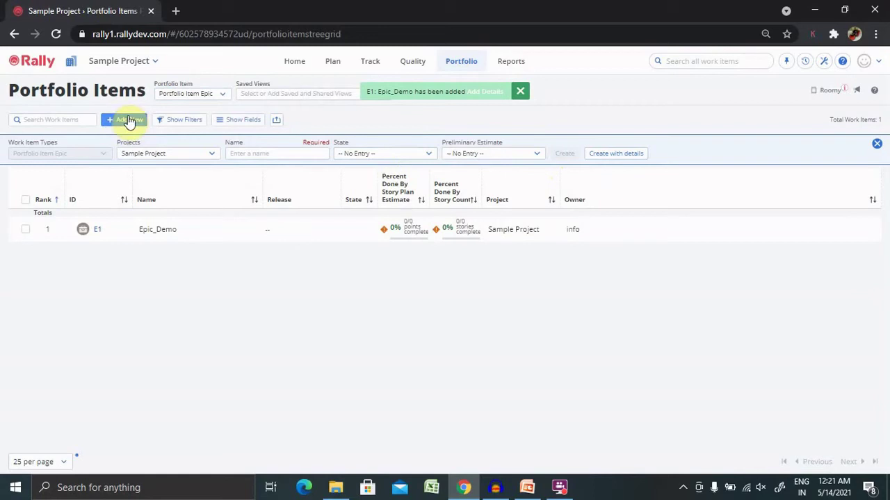
Step: Start a second epic with the detailed creation form and name it Epic_Demo1
click(126, 120)
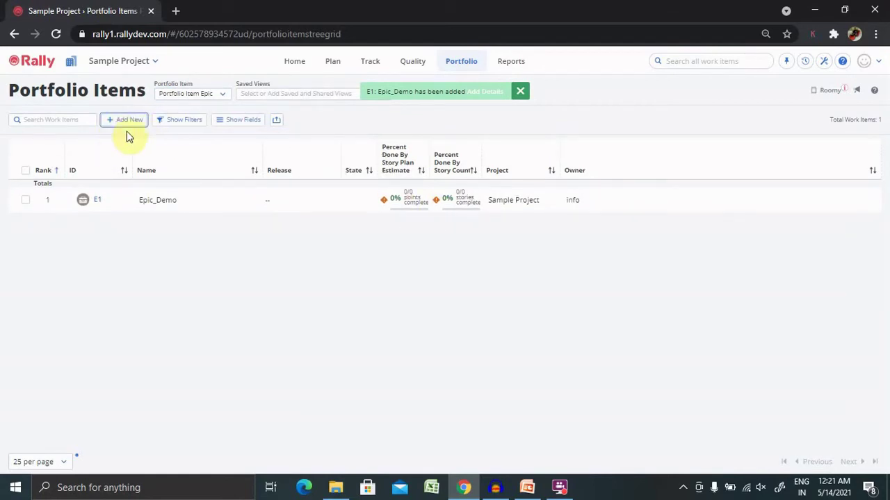
click(125, 122)
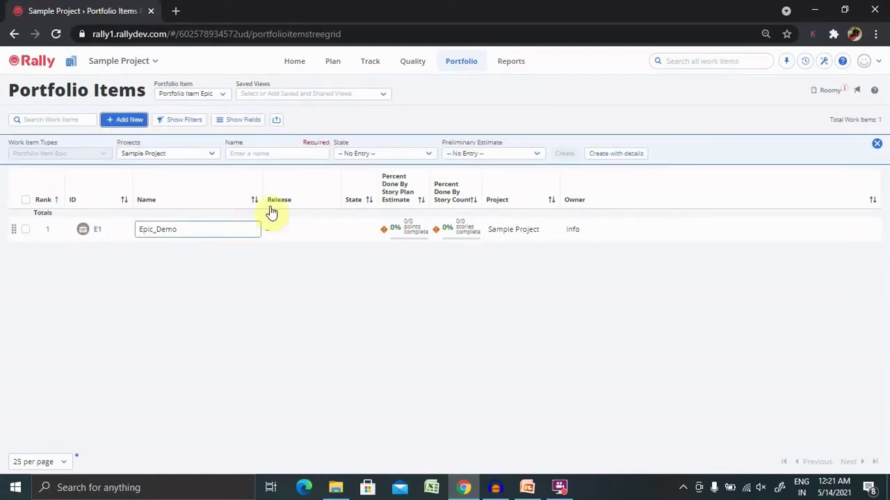
click(624, 157)
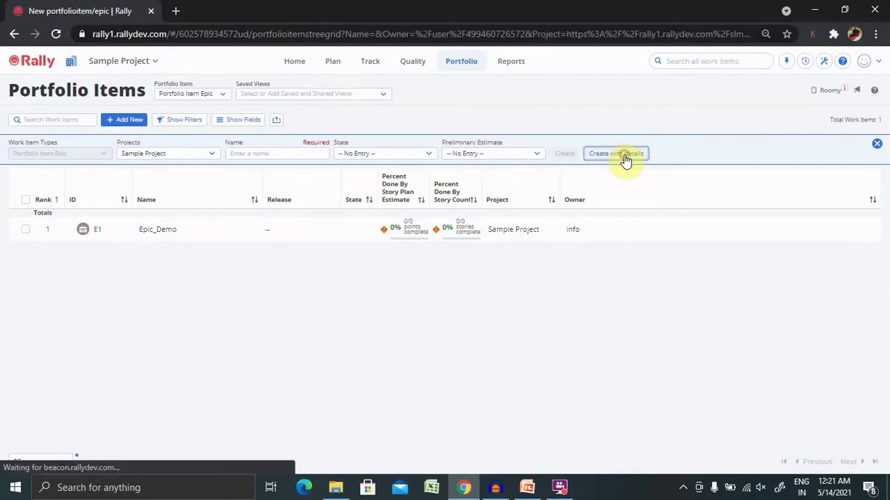
click(178, 88)
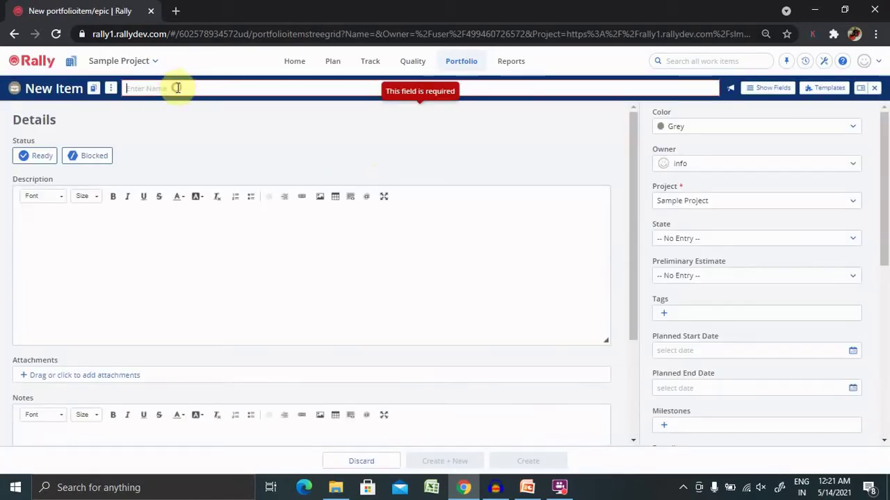
text(Epic )
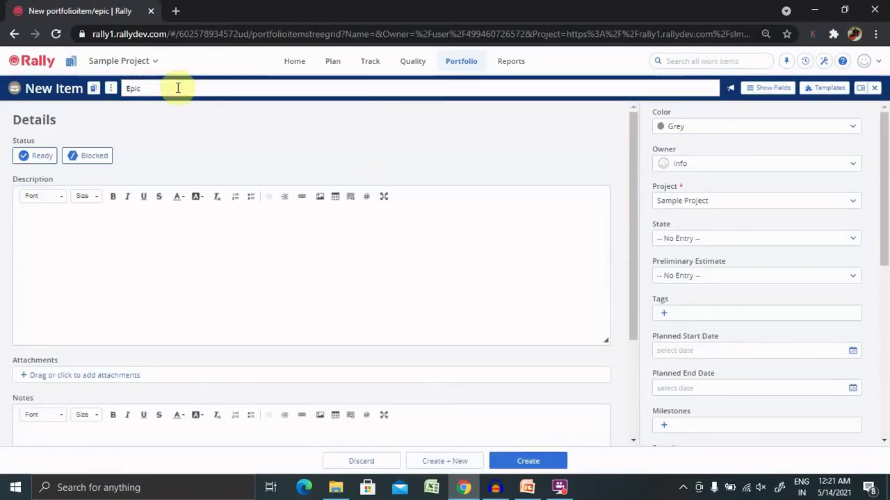
text(Demo1)
Step: Enter "Epic Description" as the description of the new epic
click(174, 312)
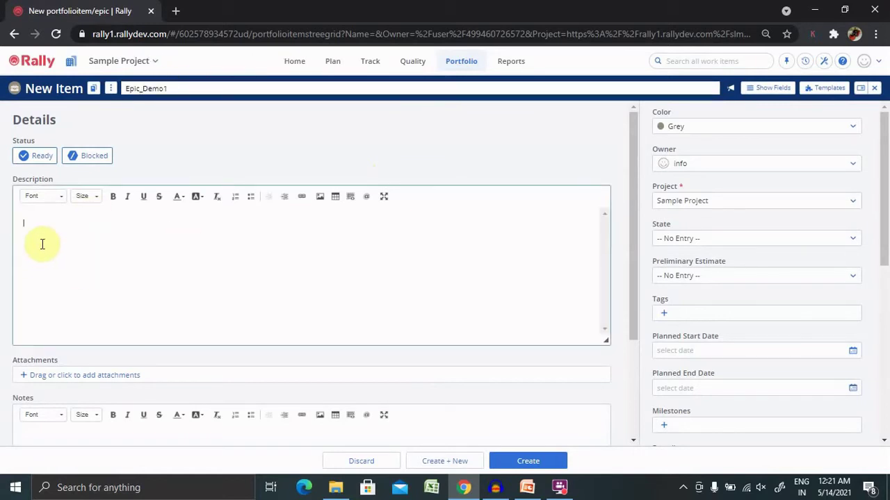
click(78, 215)
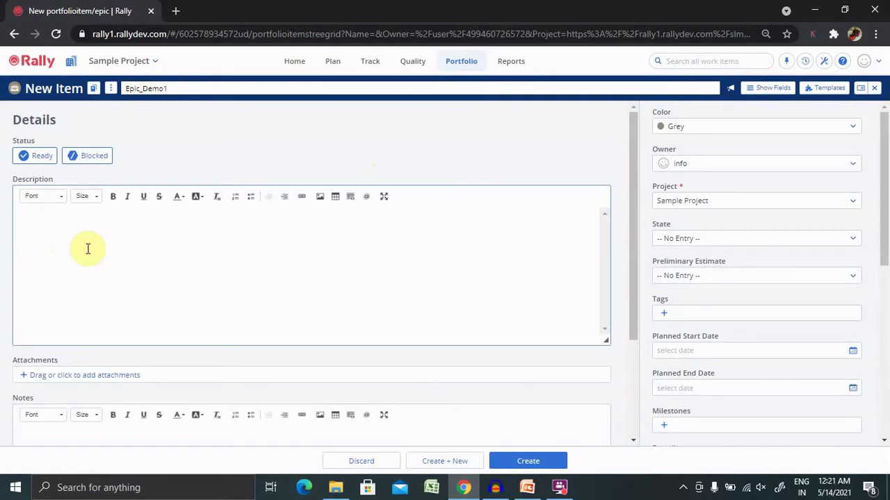
text(Epic)
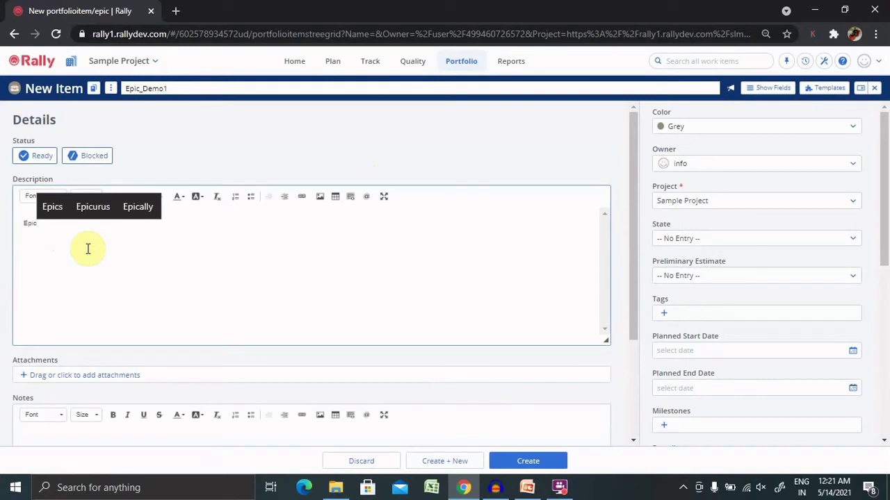
text( Desc)
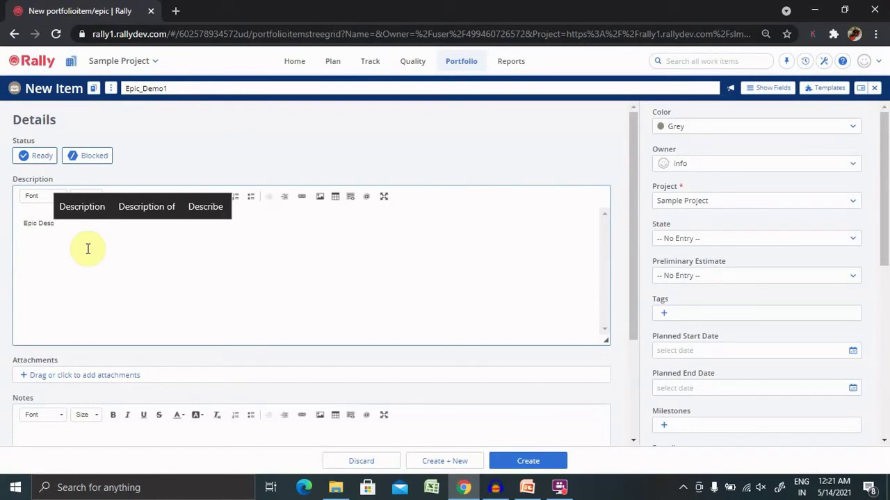
text(iption)
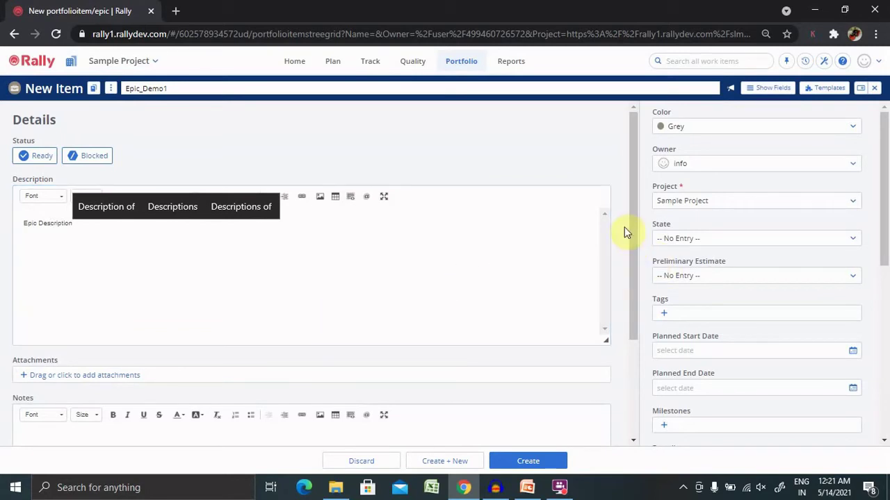
Step: Look over the new epic's Attachments and Notes sections and its Color, Owner and Project fields
drag(631, 226, 624, 311)
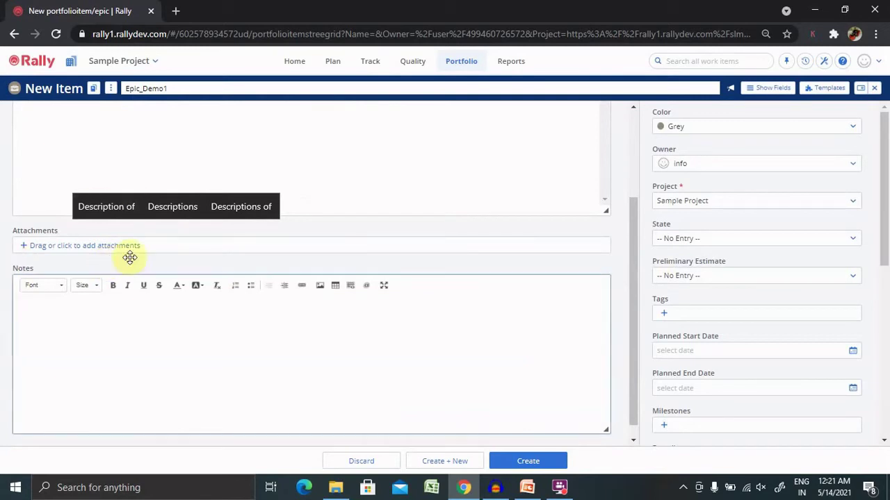
click(39, 336)
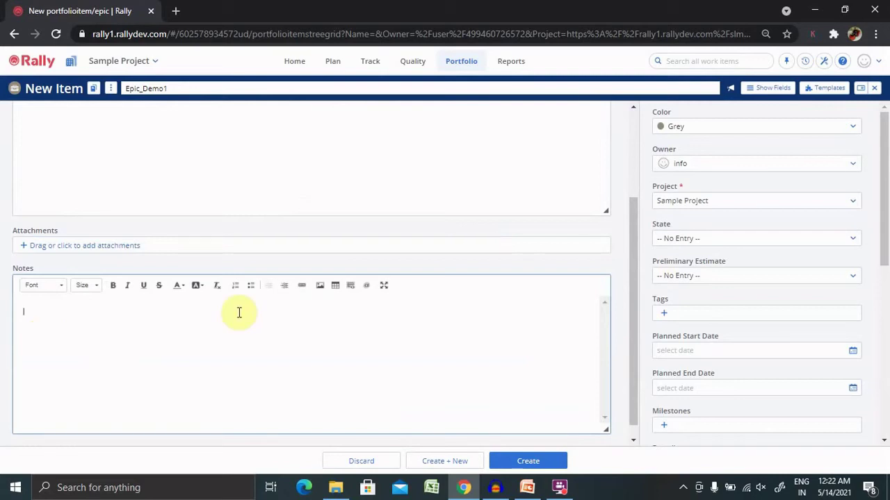
drag(633, 236, 639, 149)
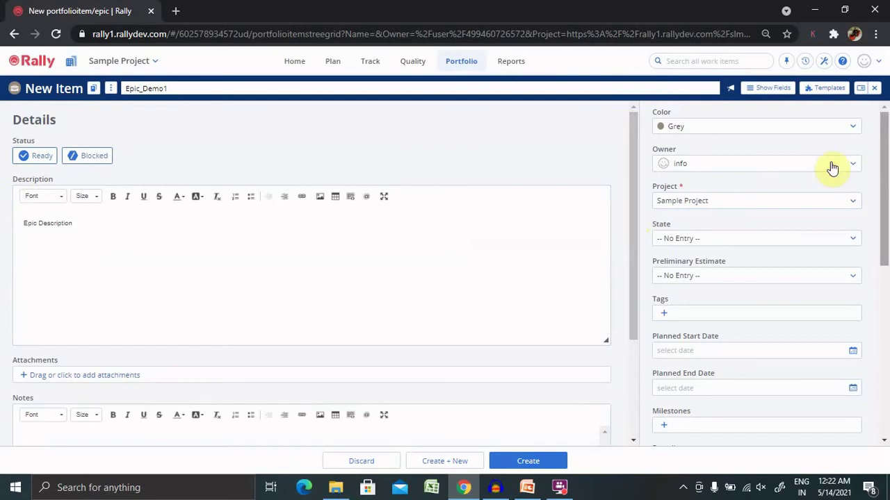
drag(882, 228, 885, 103)
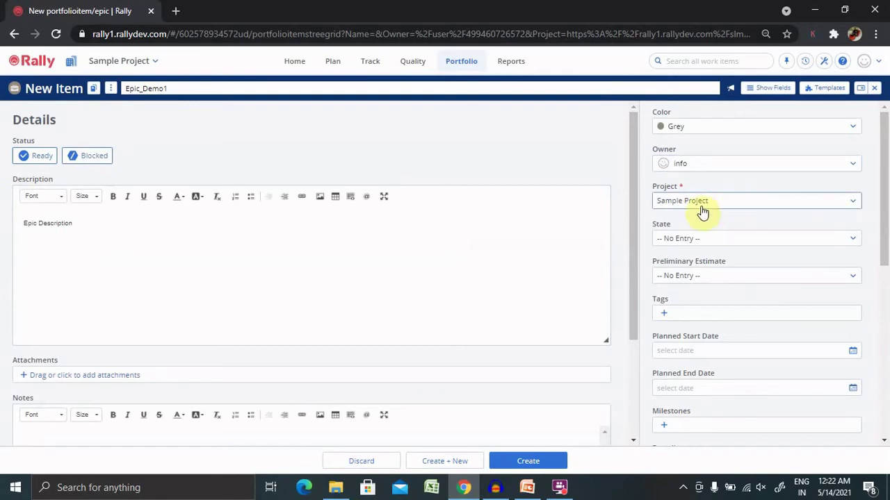
Step: Set the new epic's State to Measuring and its Preliminary Estimate to S
click(725, 239)
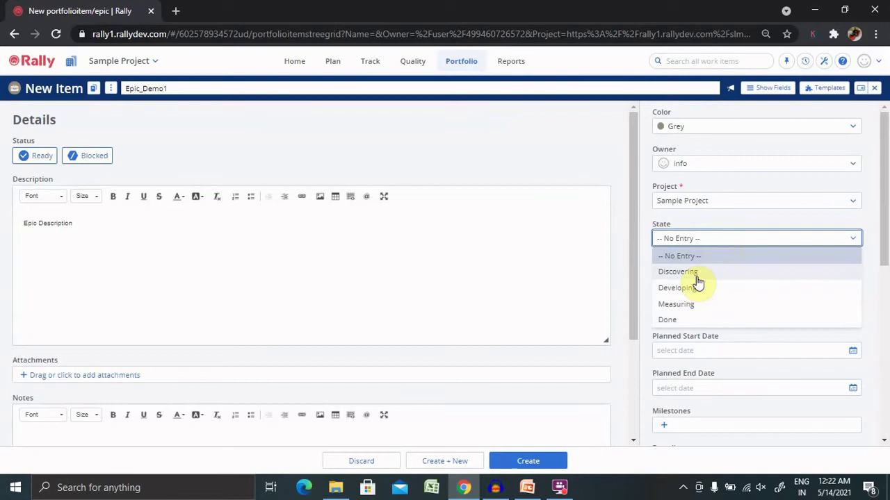
click(691, 308)
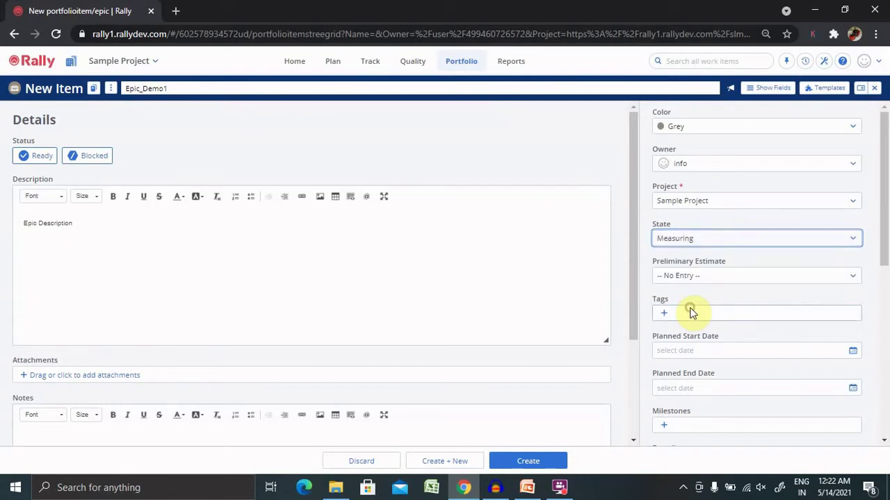
drag(886, 219, 881, 249)
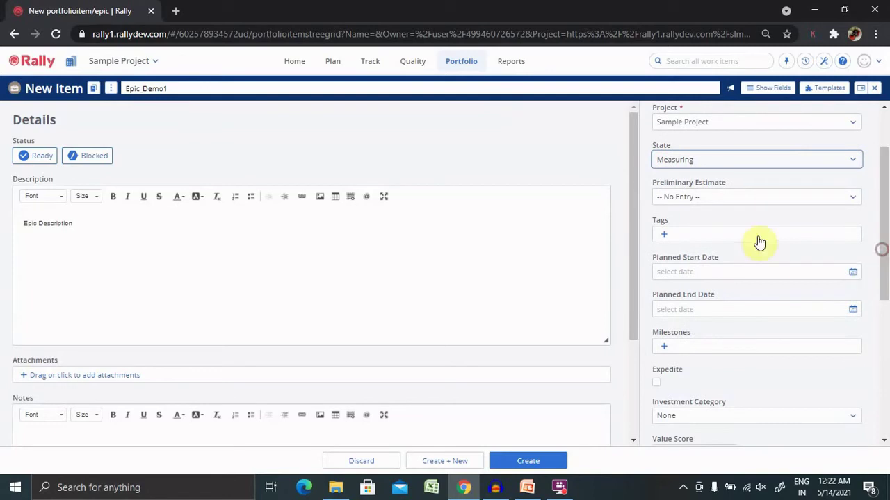
click(802, 199)
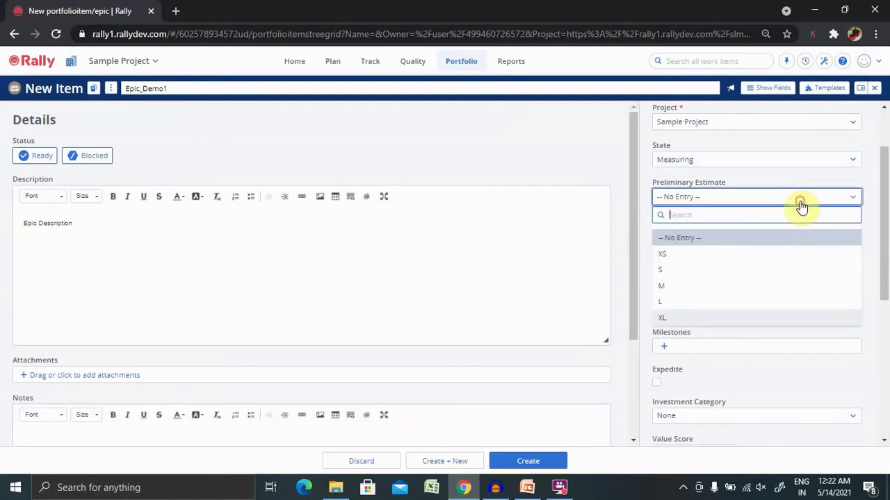
click(671, 271)
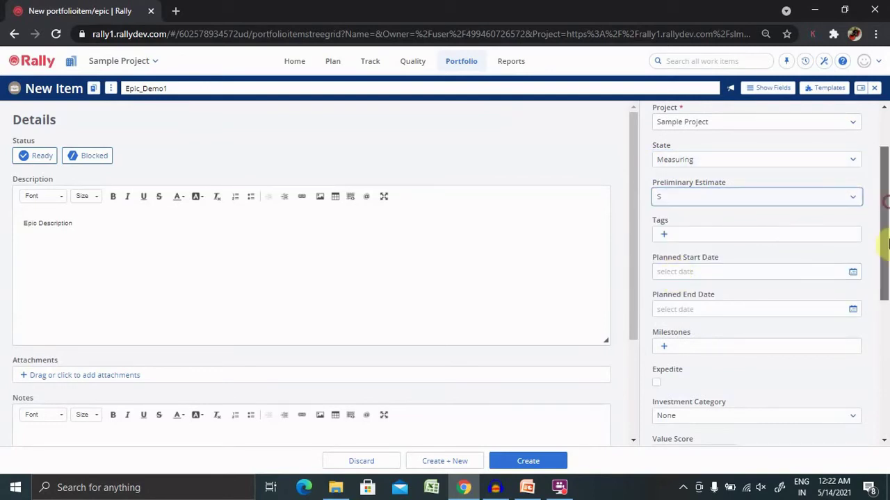
Step: Examine the new epic's planned dates, Milestones, Investment Category options and the scoring fields down to Job Size
drag(883, 235, 883, 259)
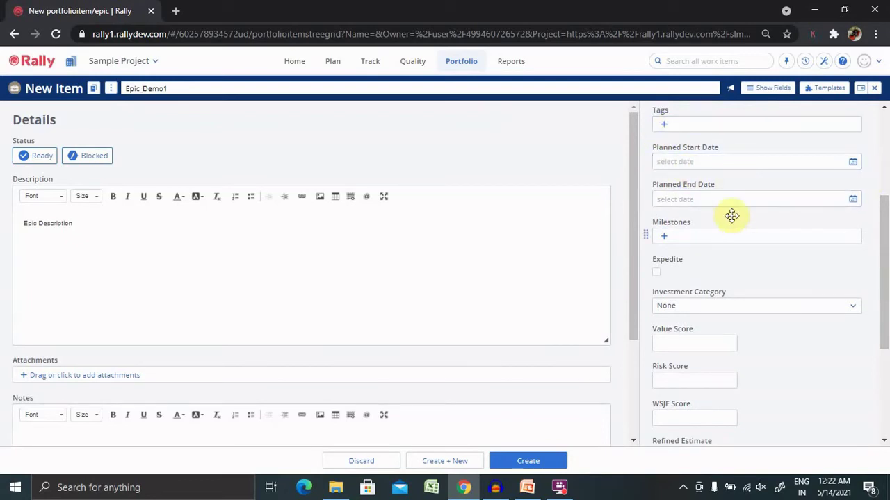
click(769, 309)
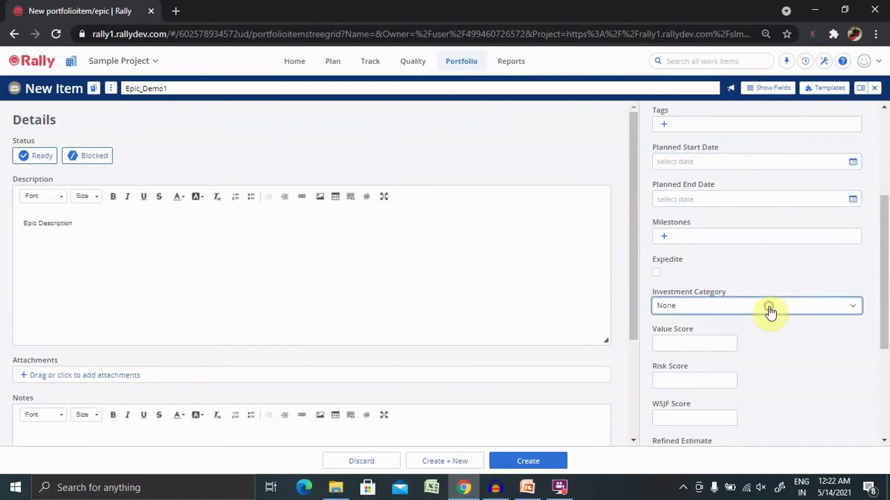
click(777, 253)
drag(885, 261, 883, 346)
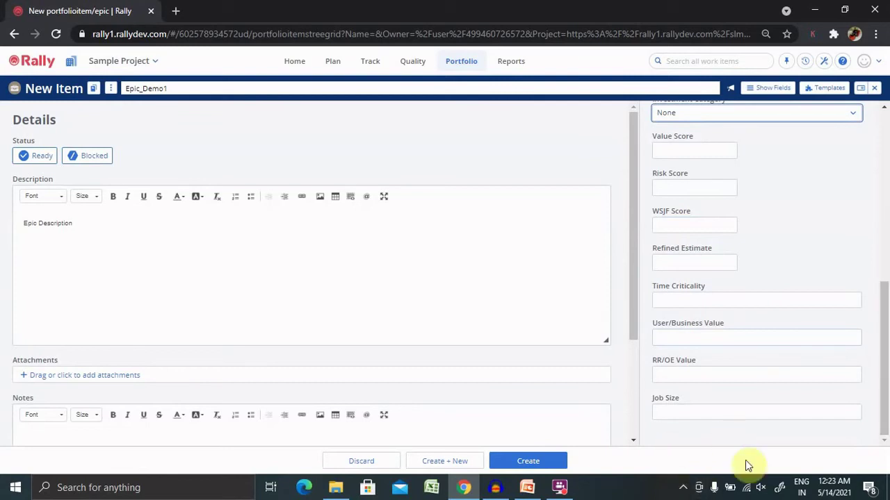
Step: Create the epic Epic_Demo1 with the details entered
click(517, 463)
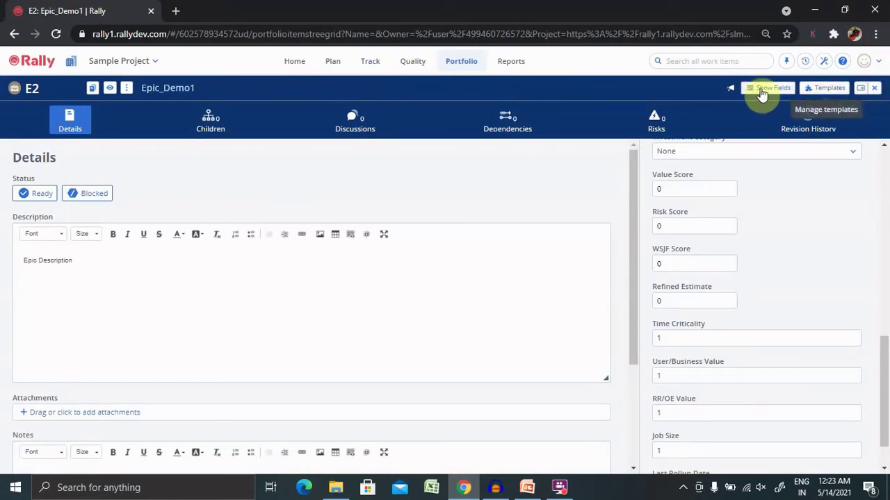
Step: Look at the fields that can be displayed for Epic_Demo1 and its revision history, and close the epic's detail page
click(749, 92)
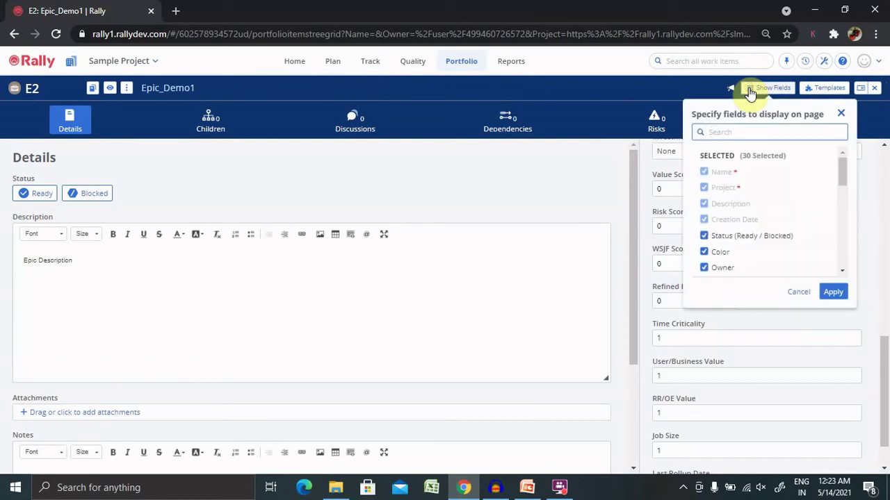
click(322, 148)
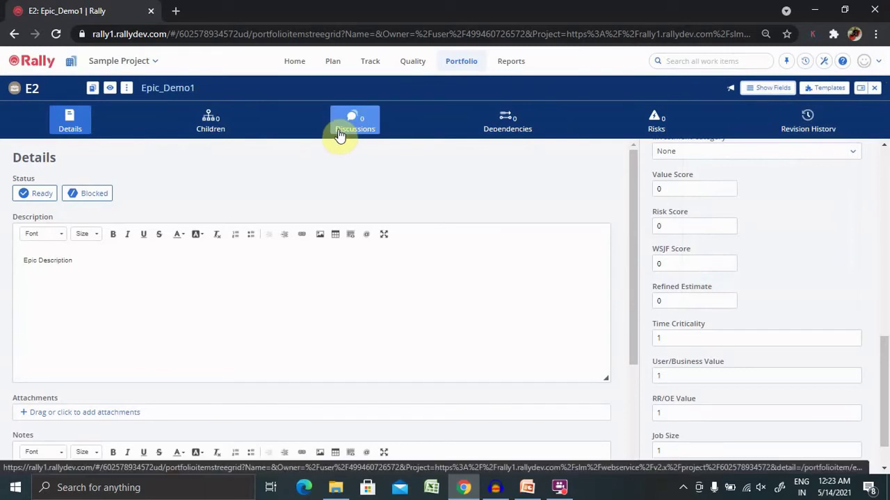
click(822, 121)
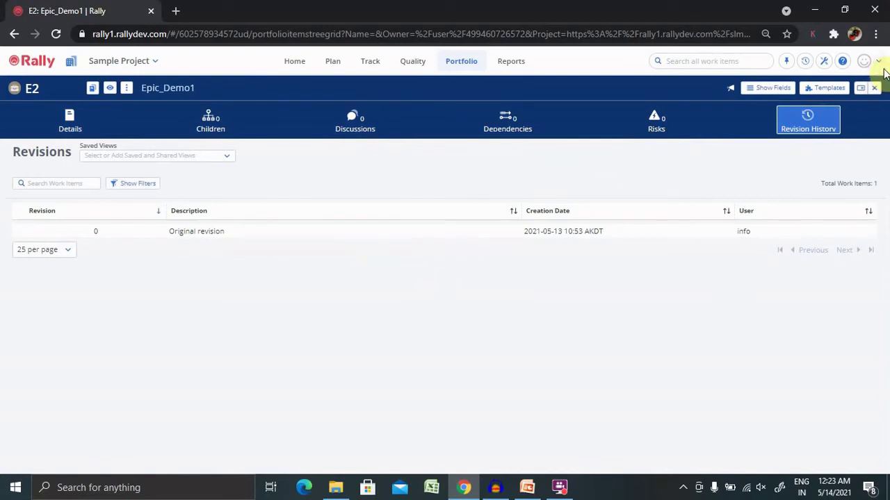
click(875, 89)
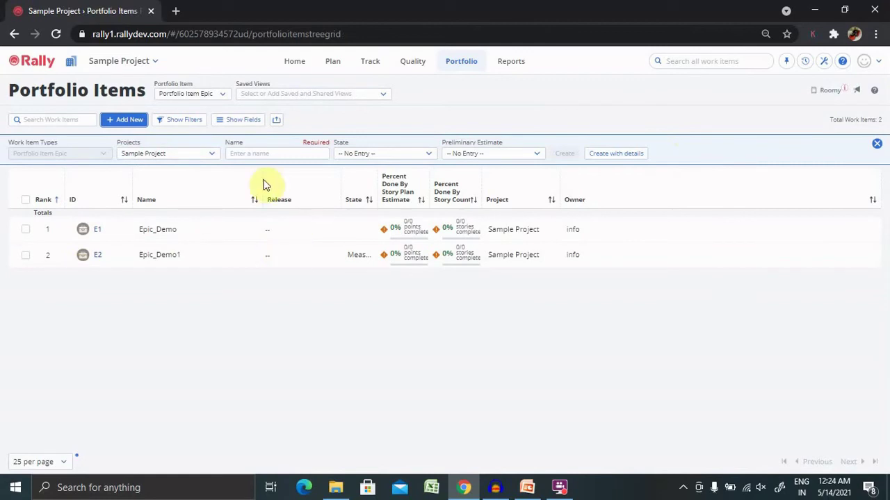
Step: Try a bulk edit of Epic_Demo and Epic_Demo1 with Blocked as the field to change, and cancel it
click(160, 254)
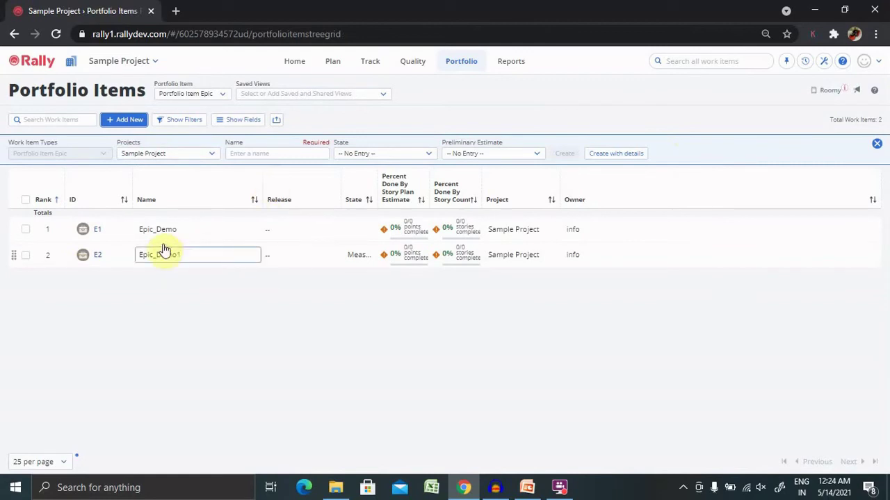
click(26, 235)
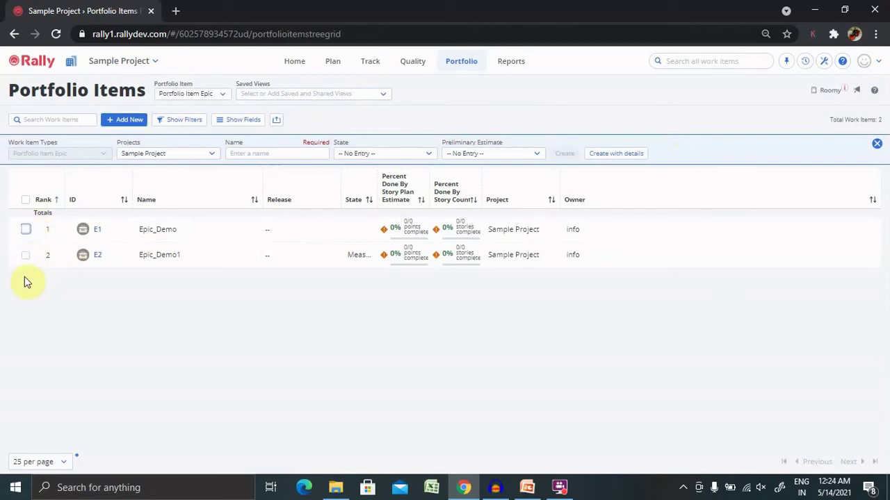
click(26, 229)
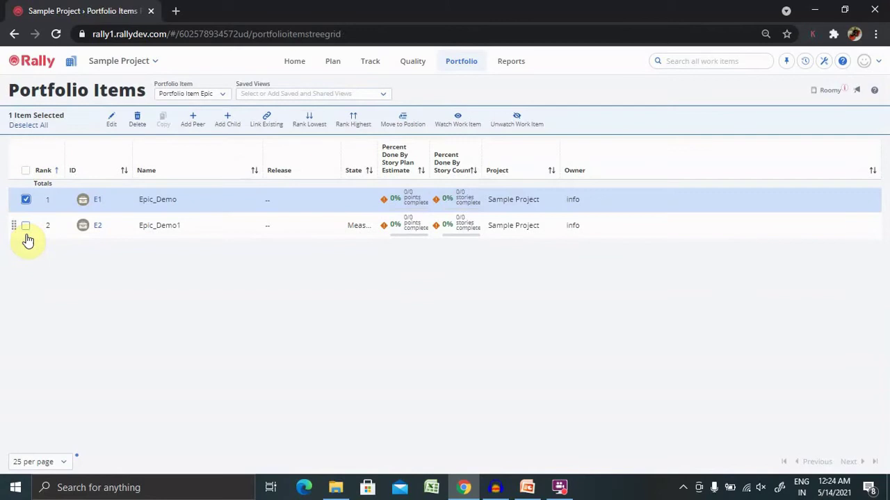
click(26, 225)
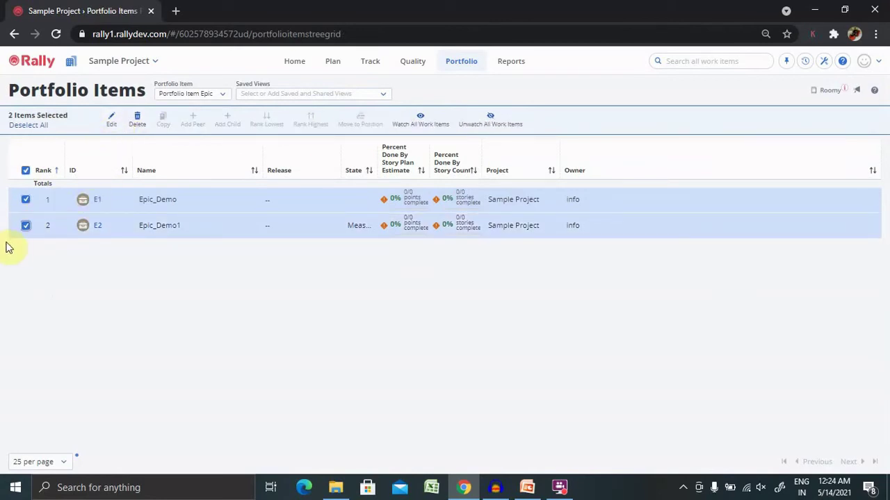
click(108, 132)
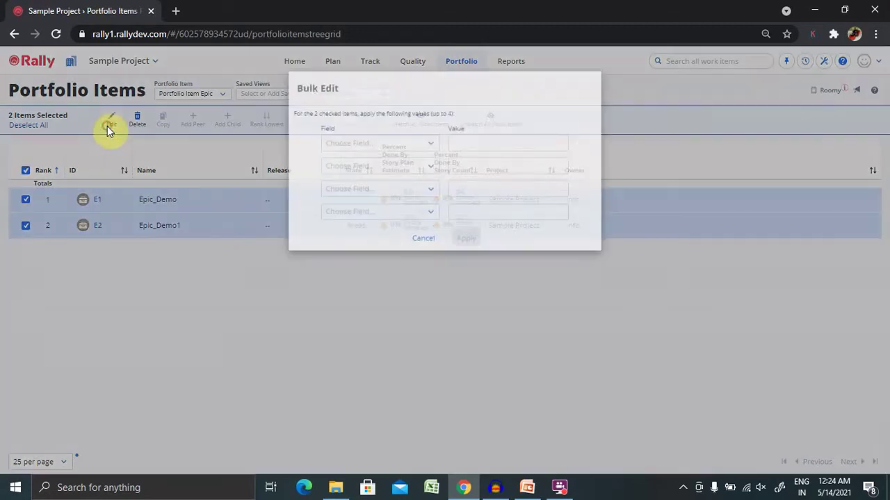
click(432, 152)
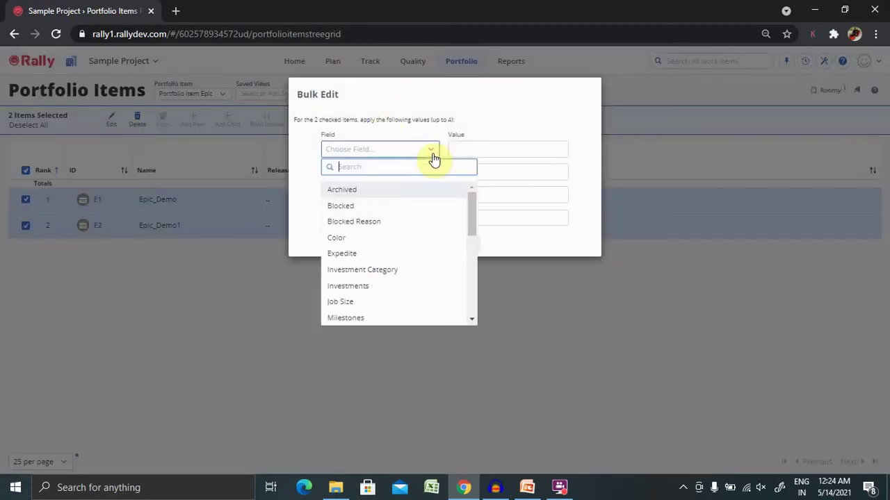
click(369, 211)
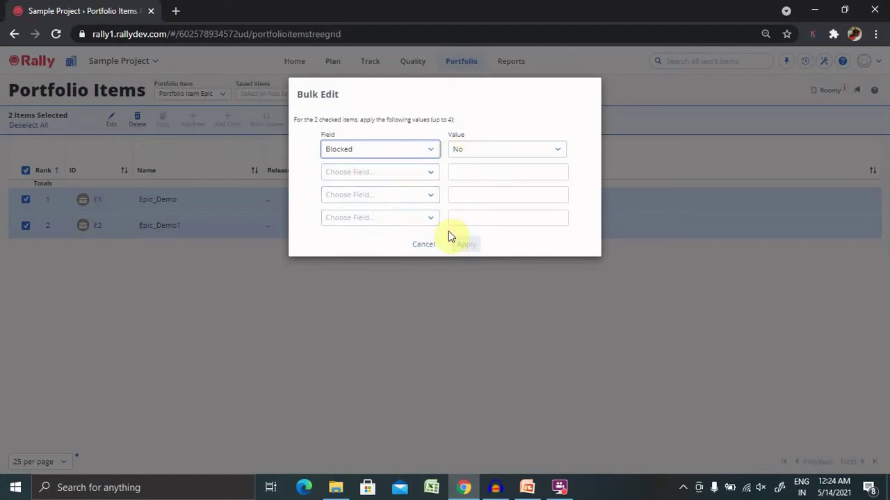
click(415, 245)
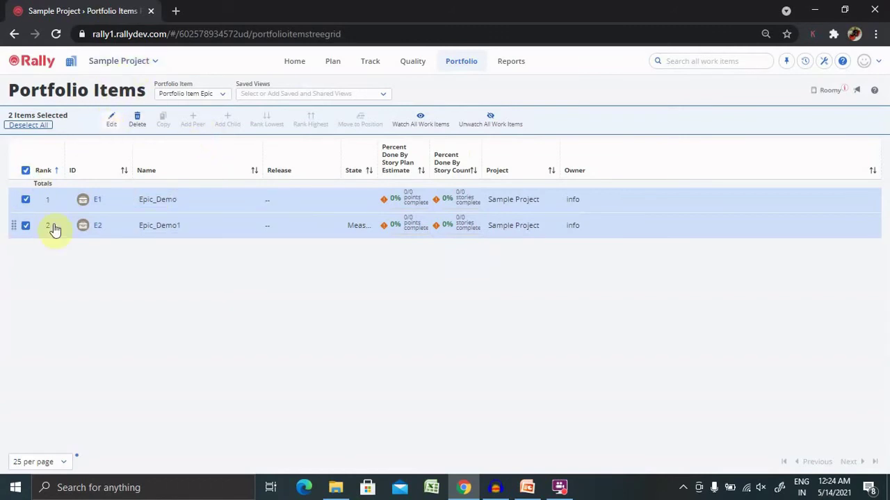
Step: Copy only the Epic_Demo epic and delete the resulting copy from the portfolio items
click(25, 227)
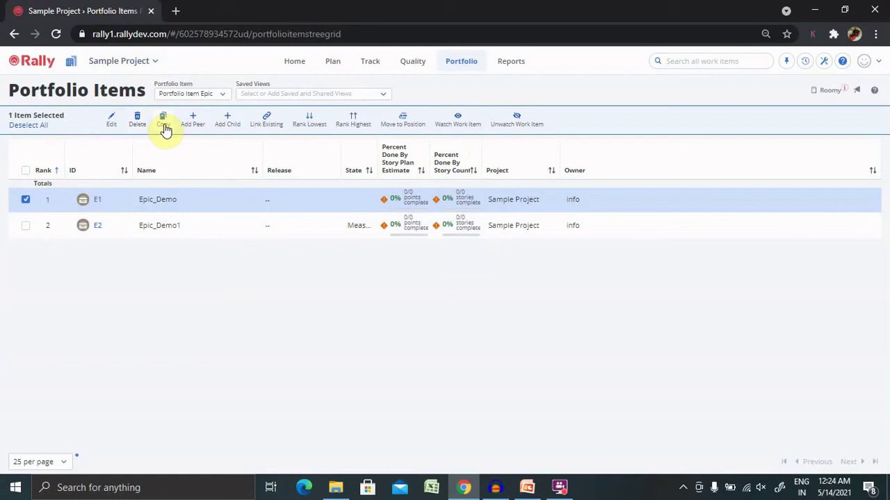
click(164, 125)
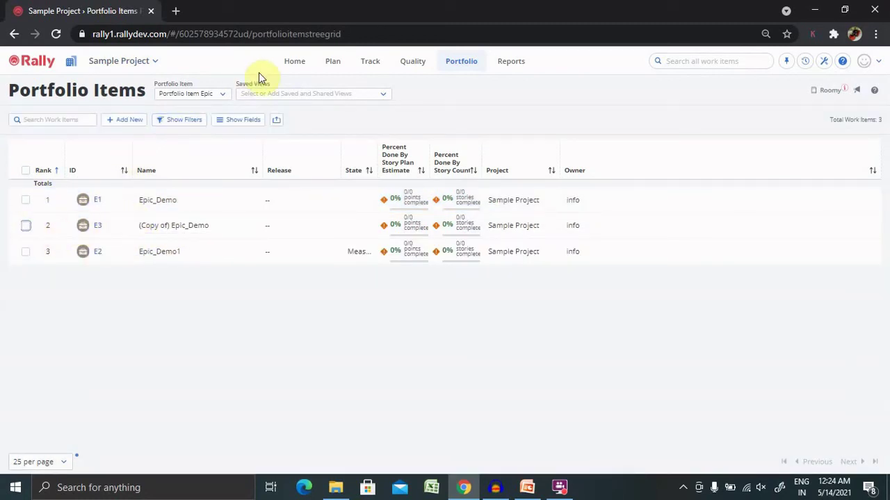
click(26, 227)
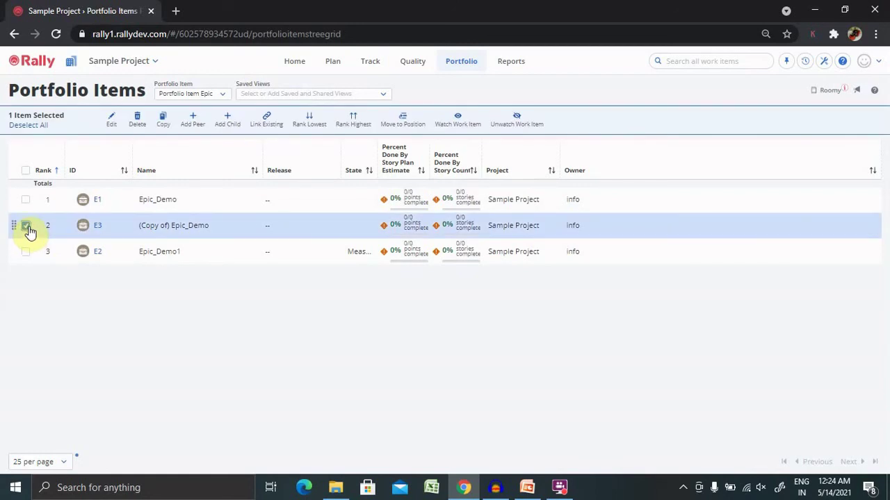
click(137, 121)
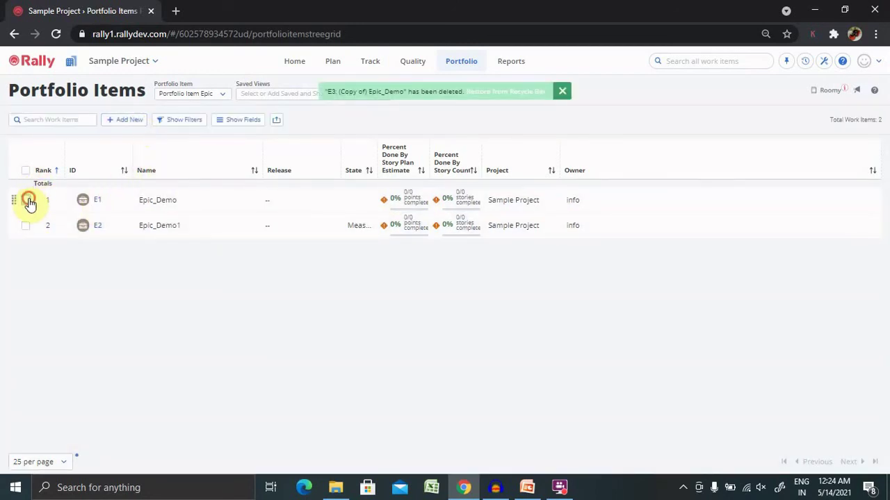
Step: Rank the Epic_Demo epic lowest and return it to the highest rank
click(26, 200)
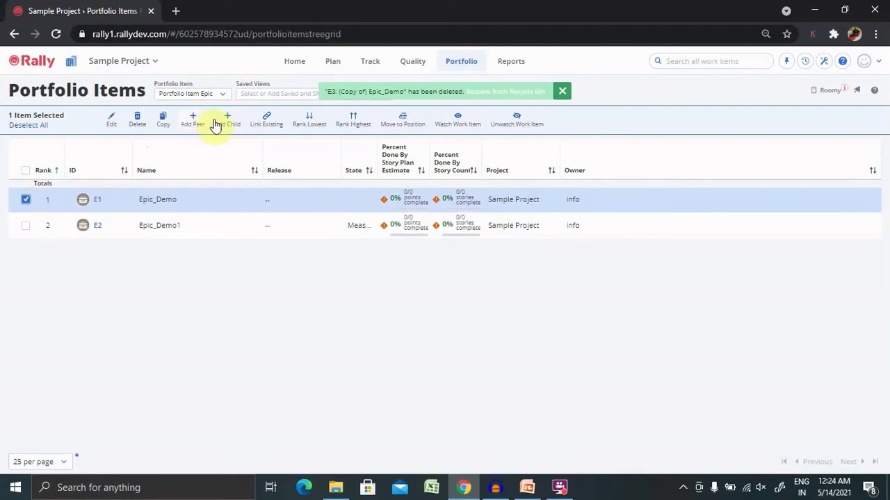
click(312, 123)
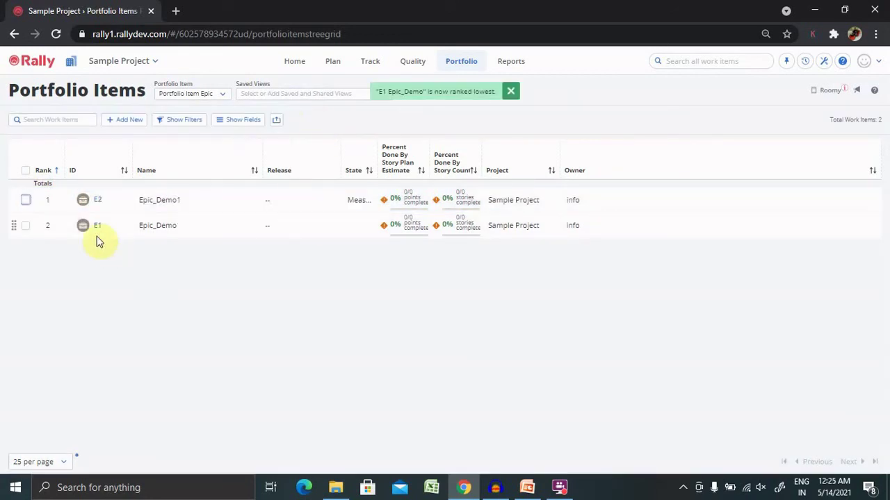
click(26, 227)
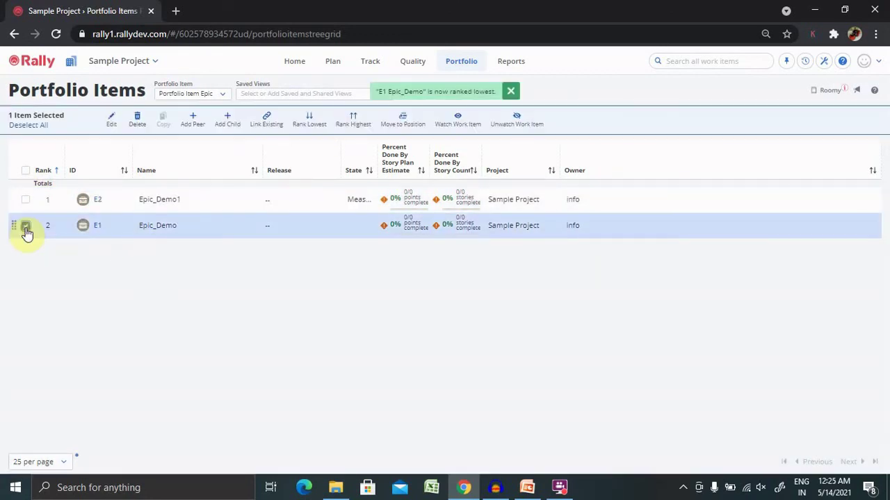
click(351, 125)
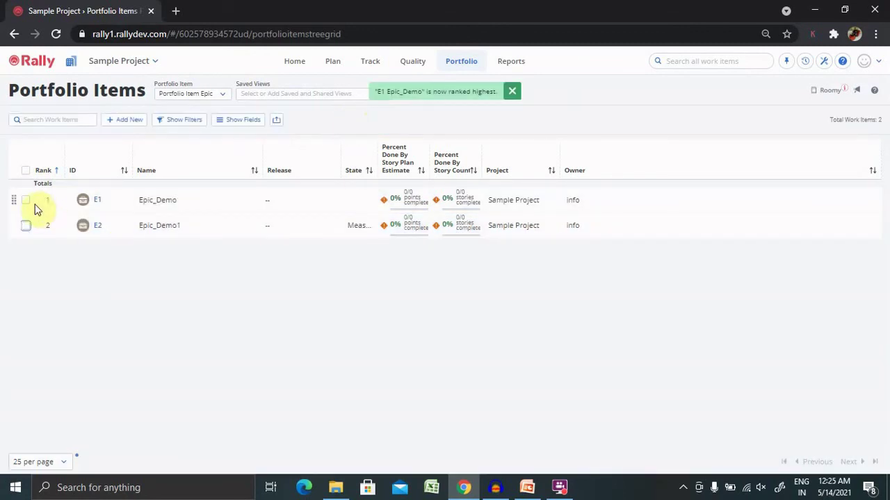
Step: Select the Epic_Demo epic in the portfolio items list
click(27, 201)
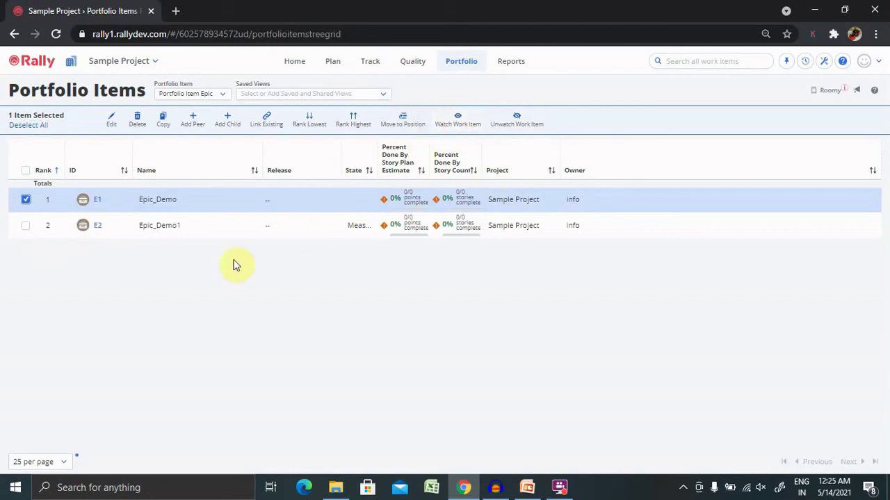
click(189, 231)
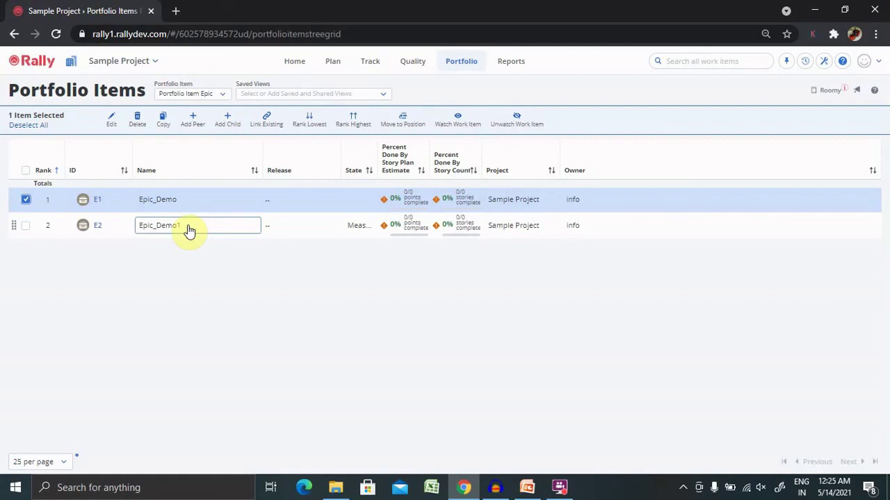
click(215, 274)
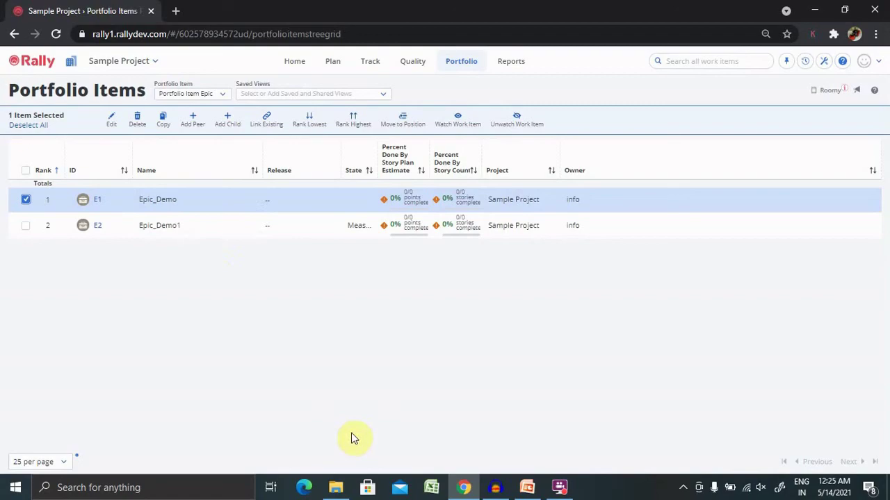